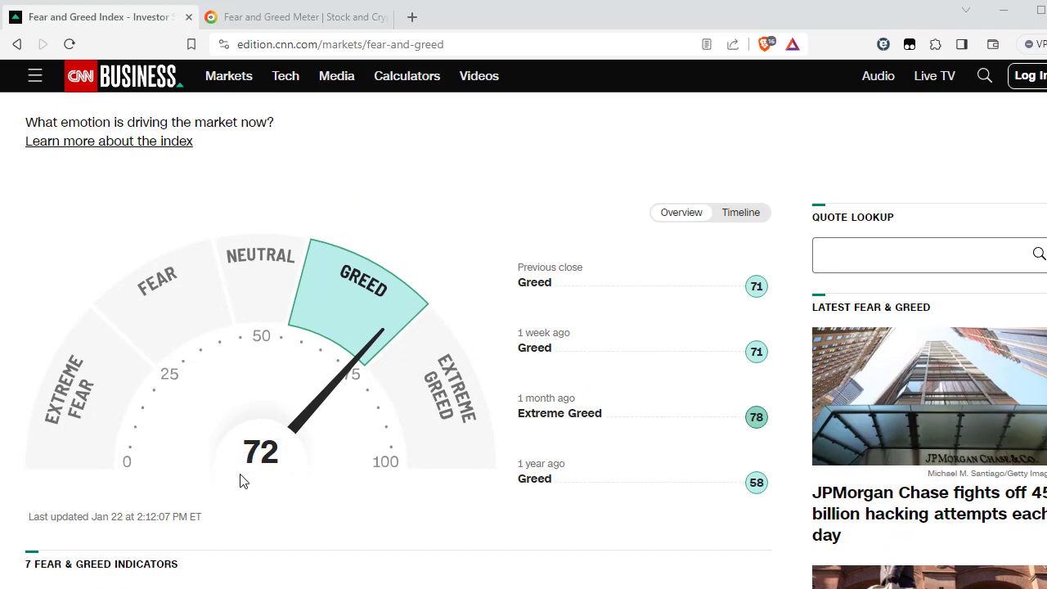
- Highlight the gauge's 72 reading and return from Sheets to CNN's Fear & Greed Index page
left_click_drag(248, 452, 275, 505)
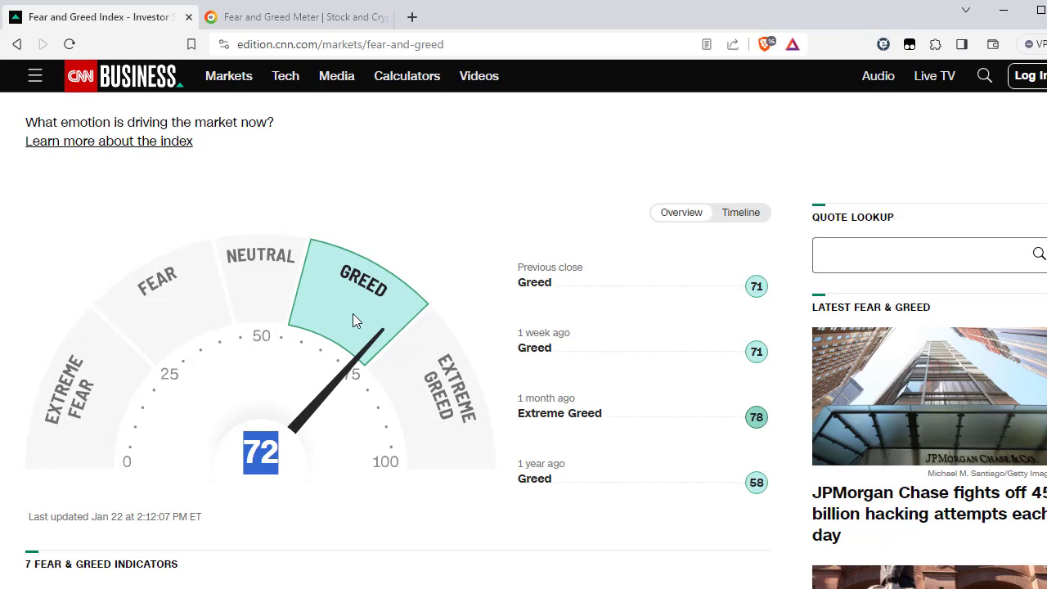
left_click(394, 205)
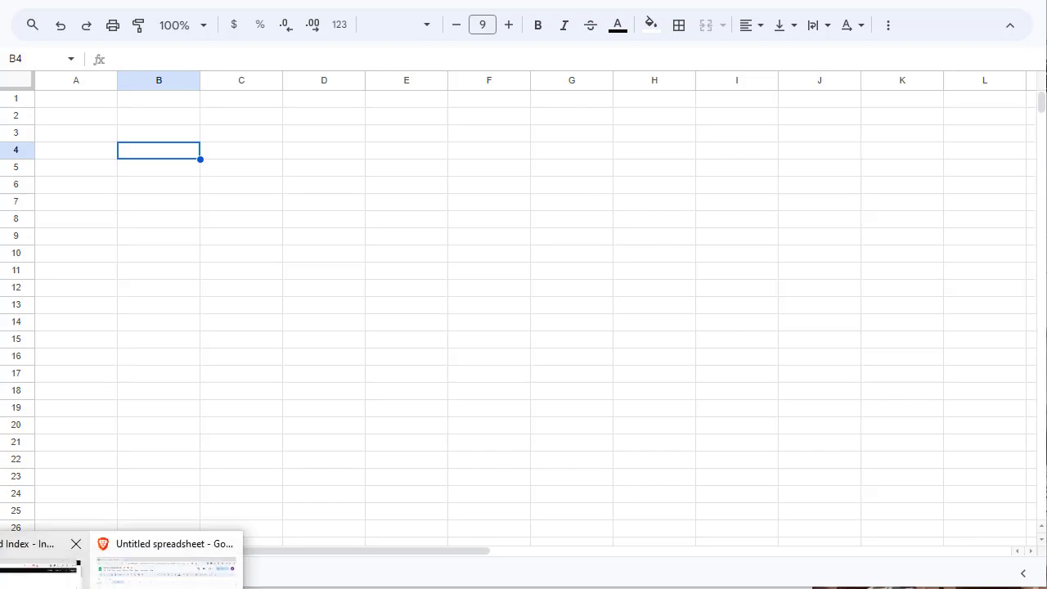
left_click(37, 565)
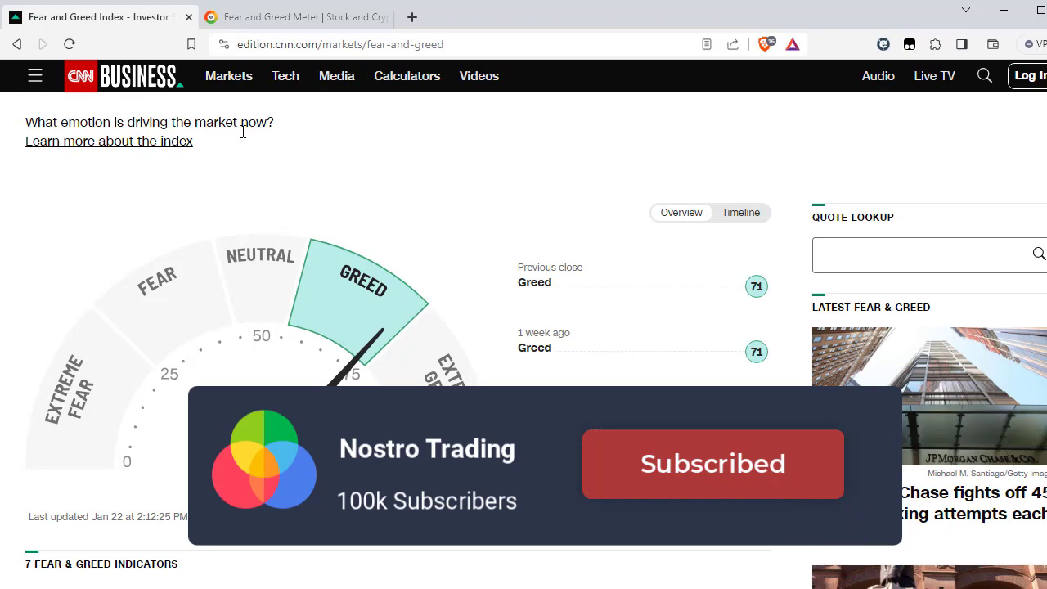
- On feargreedmeter.com, toggle Crypto then back to Stock Market at 72, and select the site URL
left_click(273, 20)
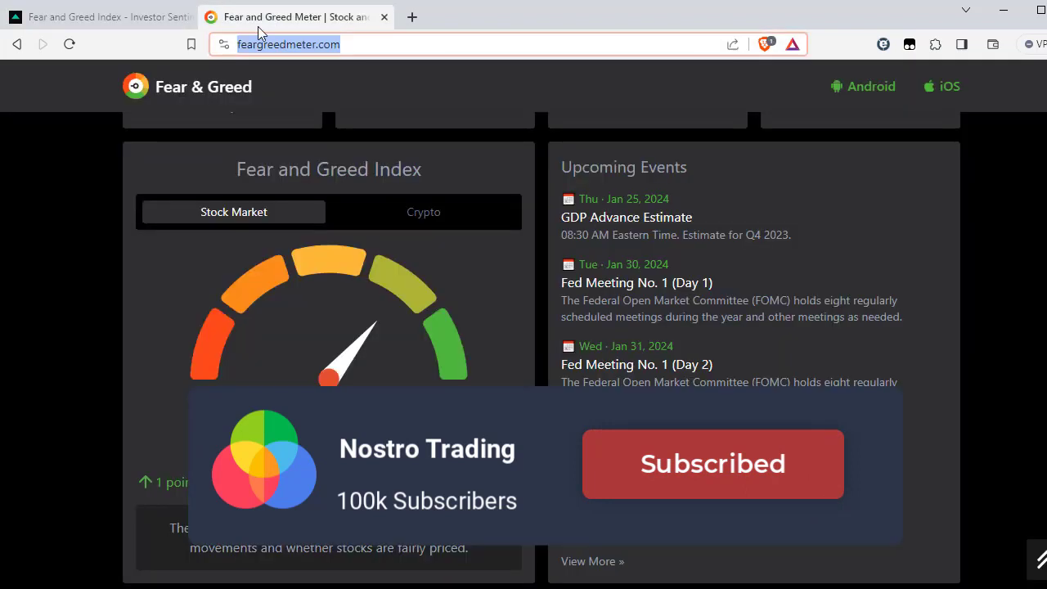
left_click(363, 45)
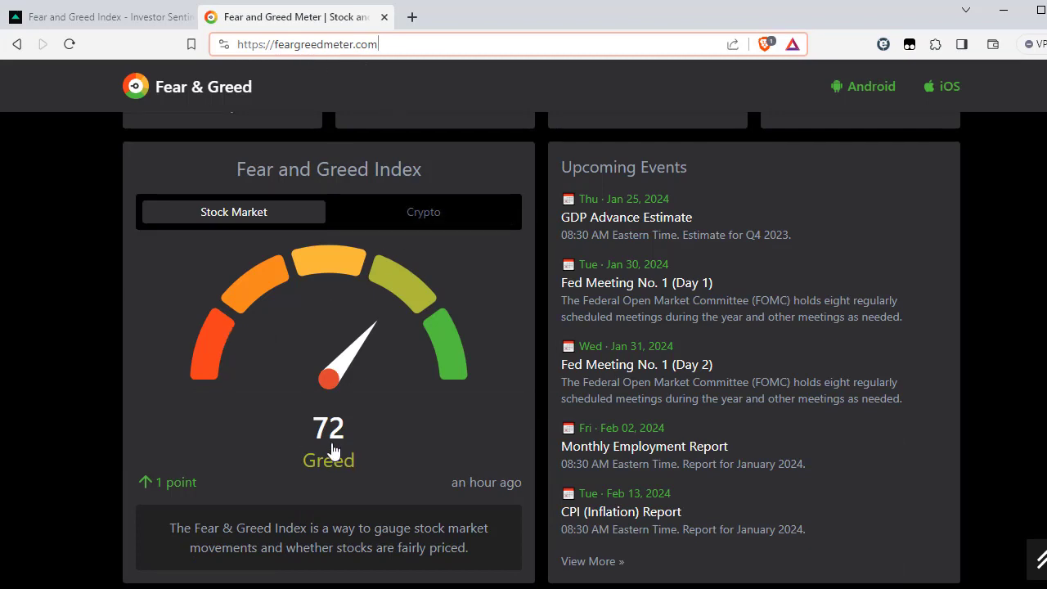
left_click(432, 228)
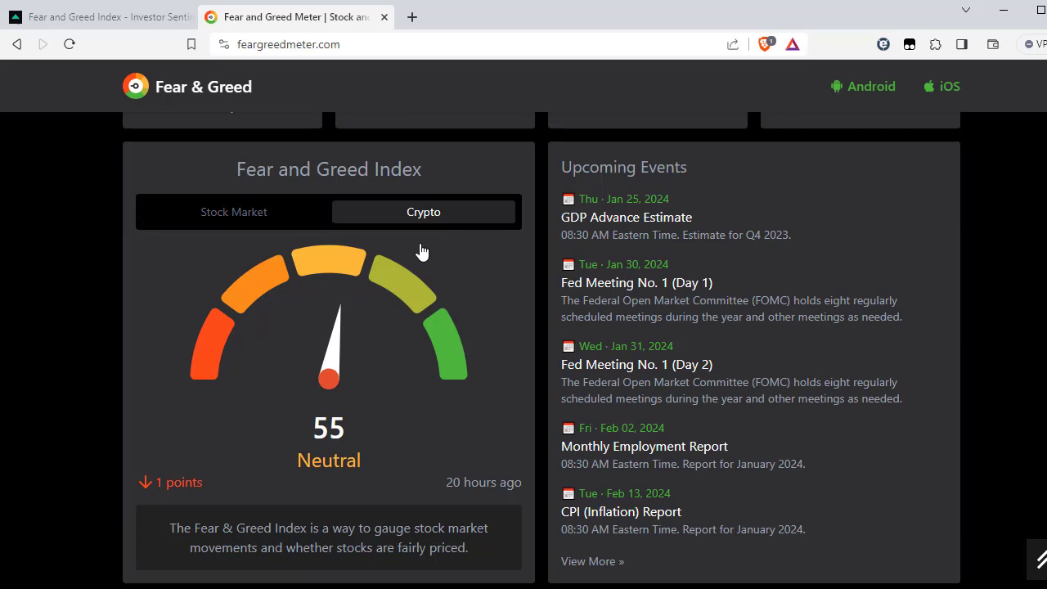
left_click(227, 211)
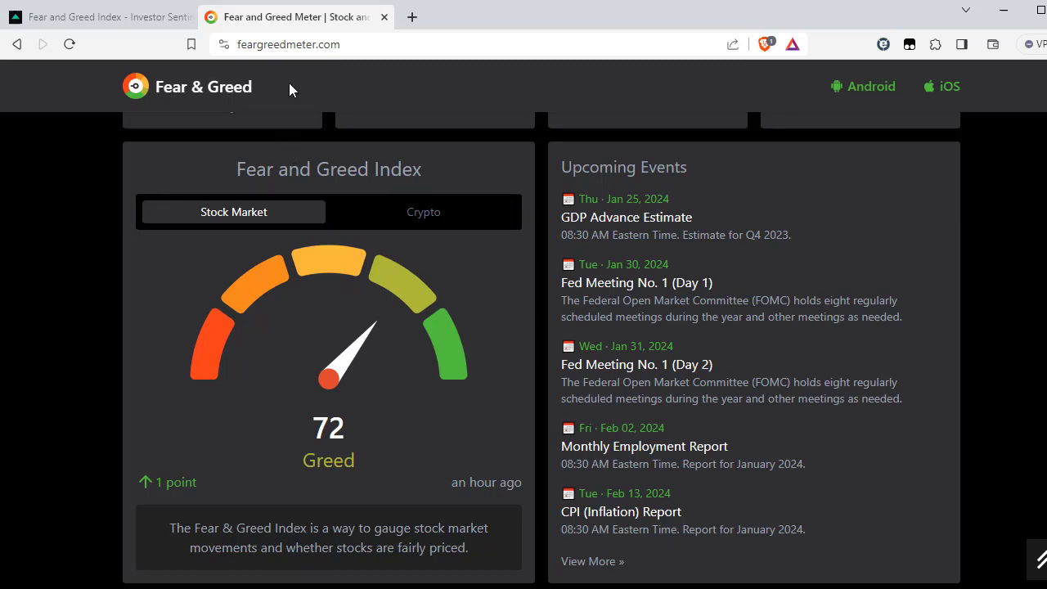
left_click(318, 45)
key("ctrl+c")
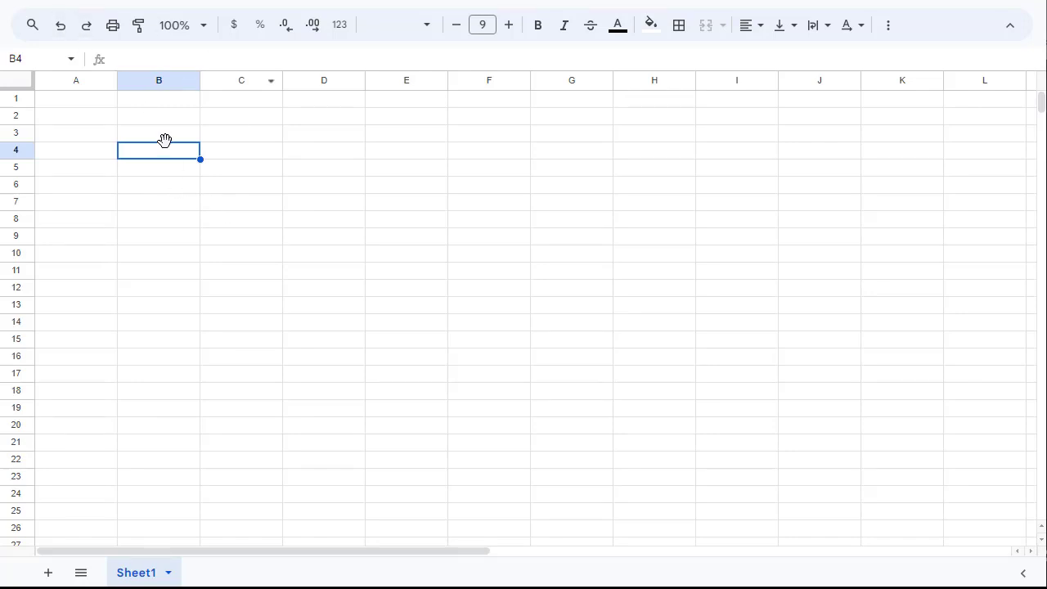
type("=")
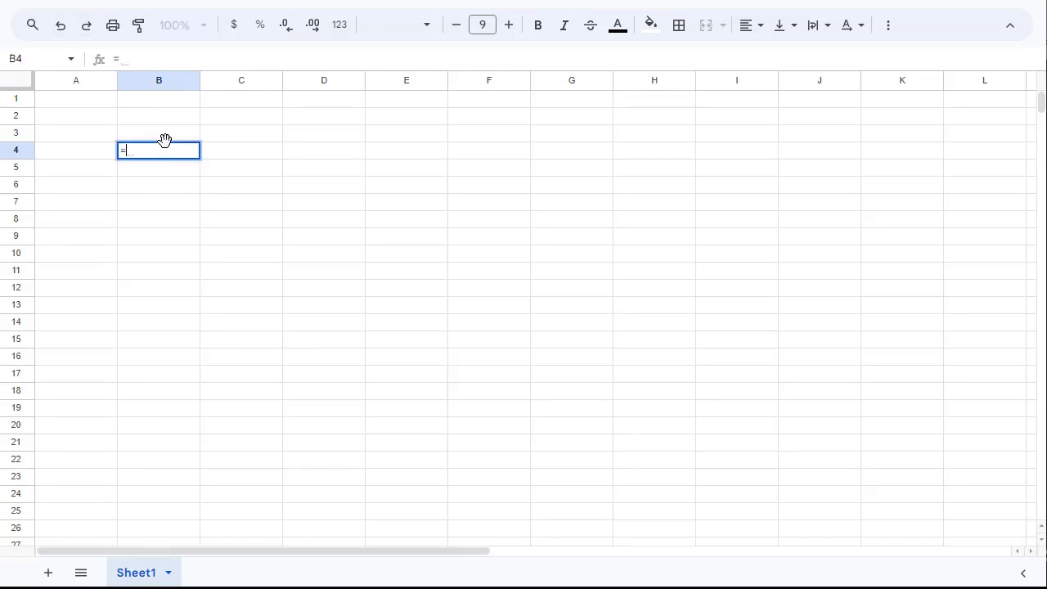
type("IMPORTXML")
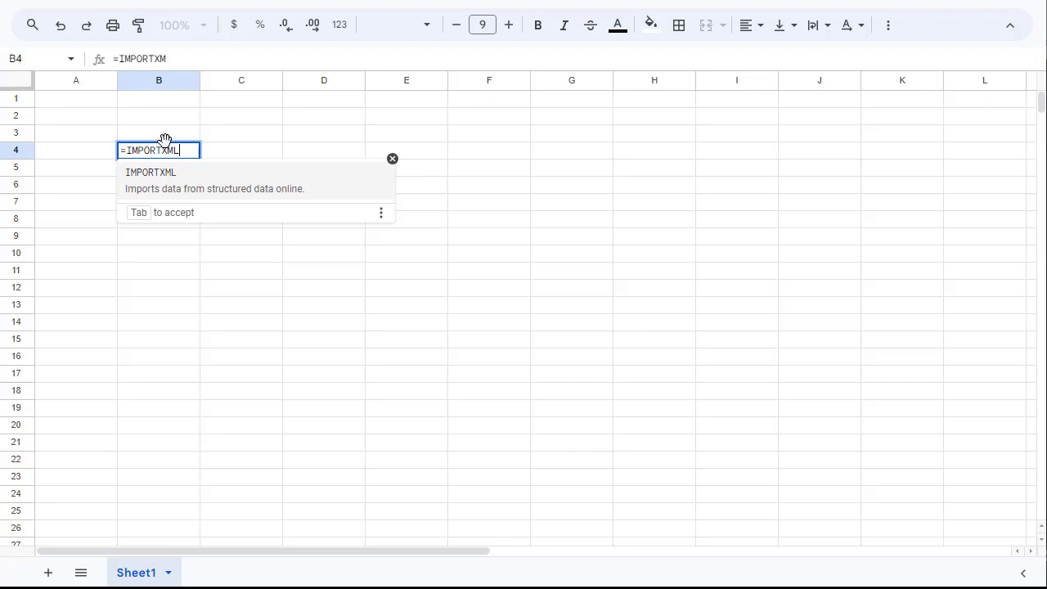
type("(")
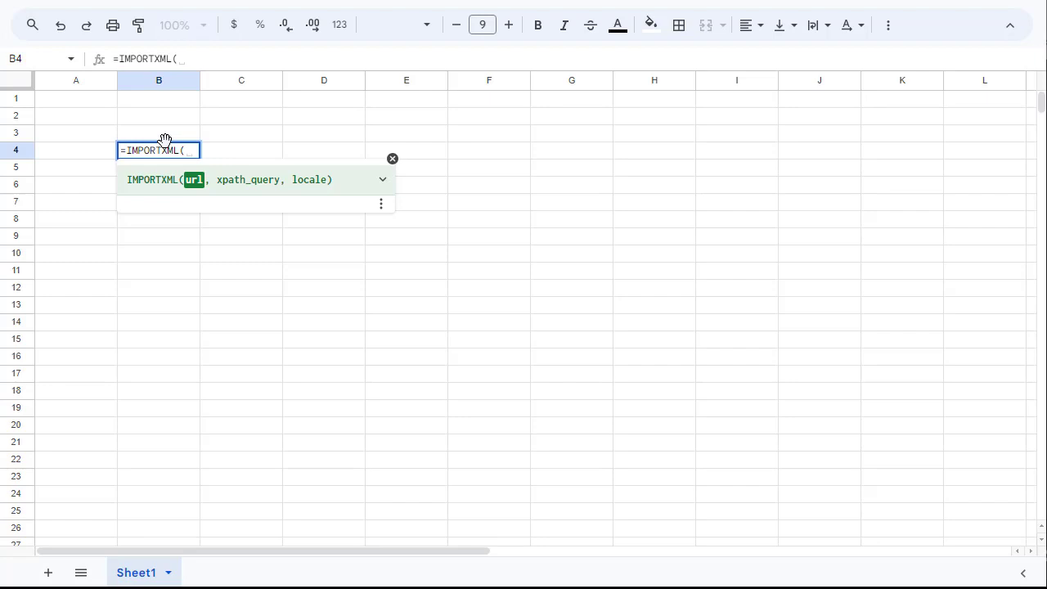
type("\"")
key("ctrl+v")
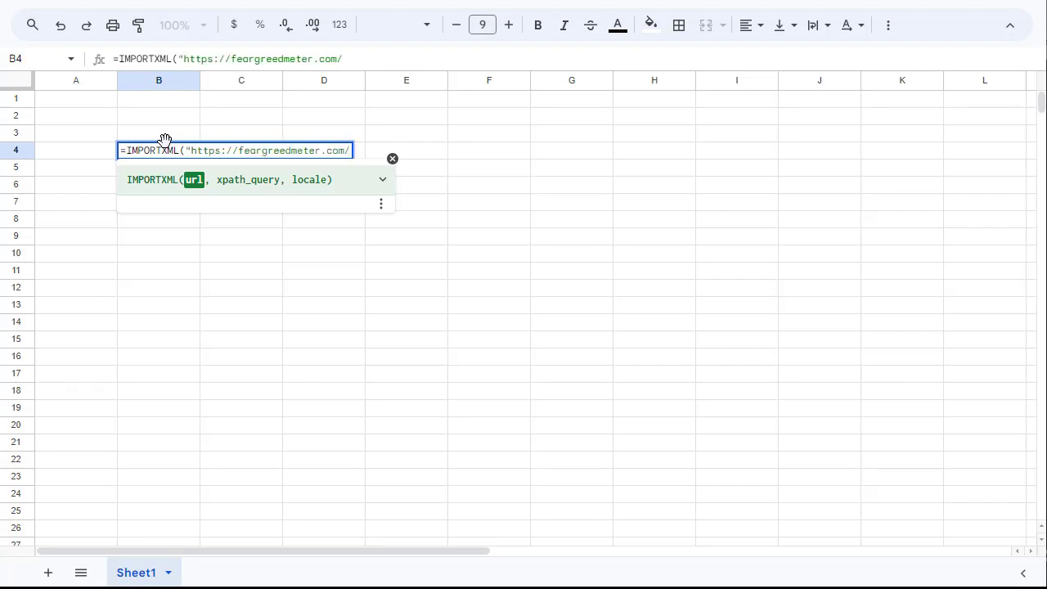
type(",,")
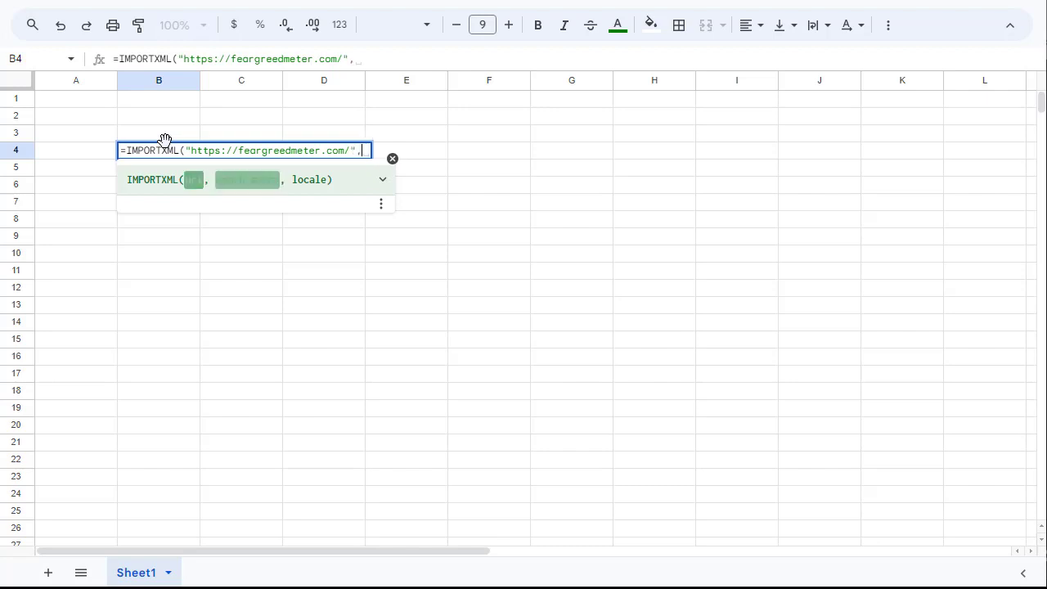
left_click(165, 142)
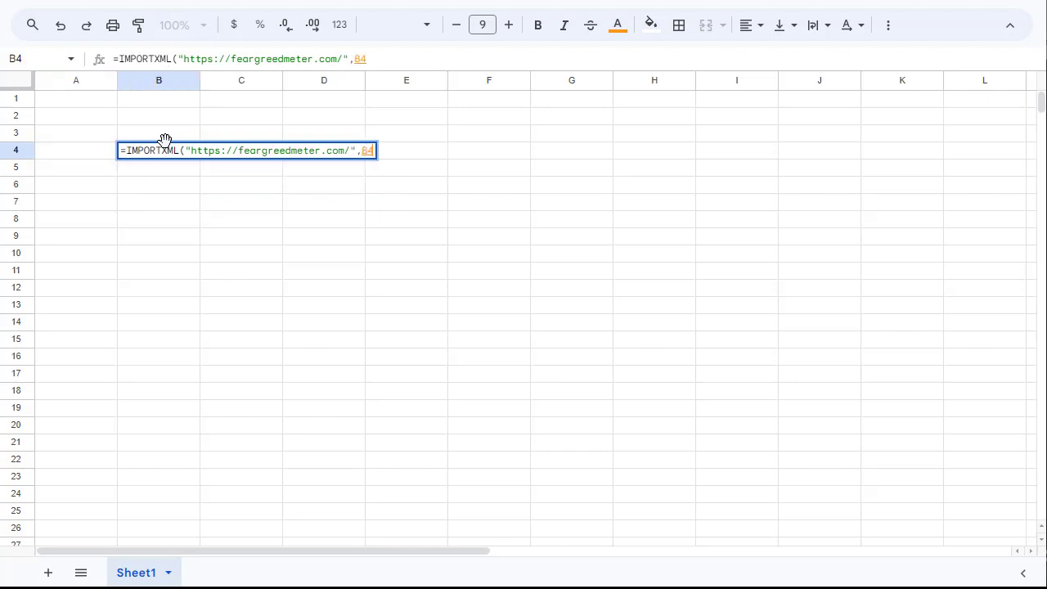
left_click(358, 56)
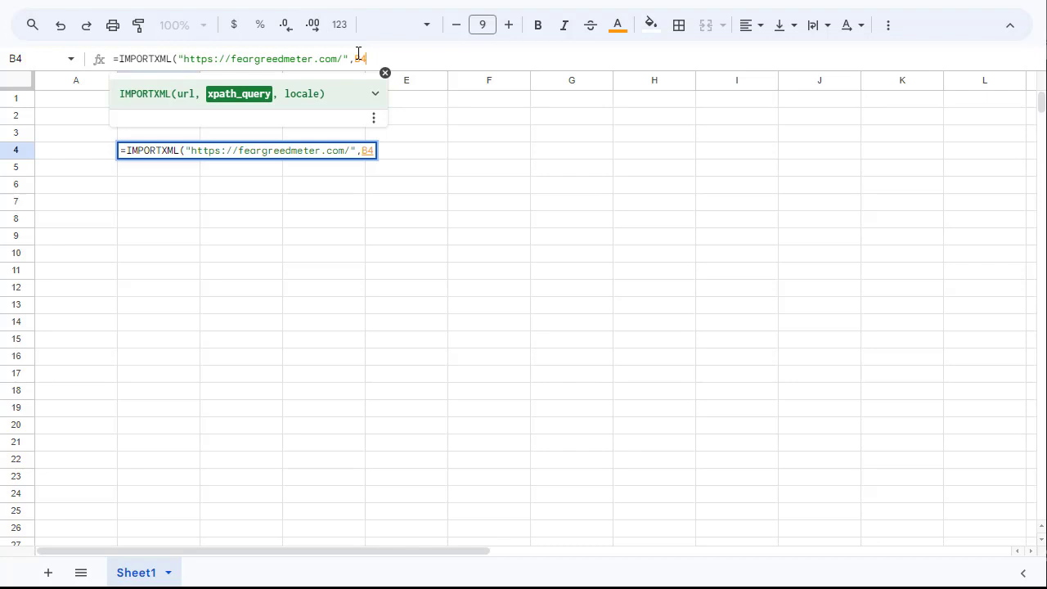
left_click(341, 59)
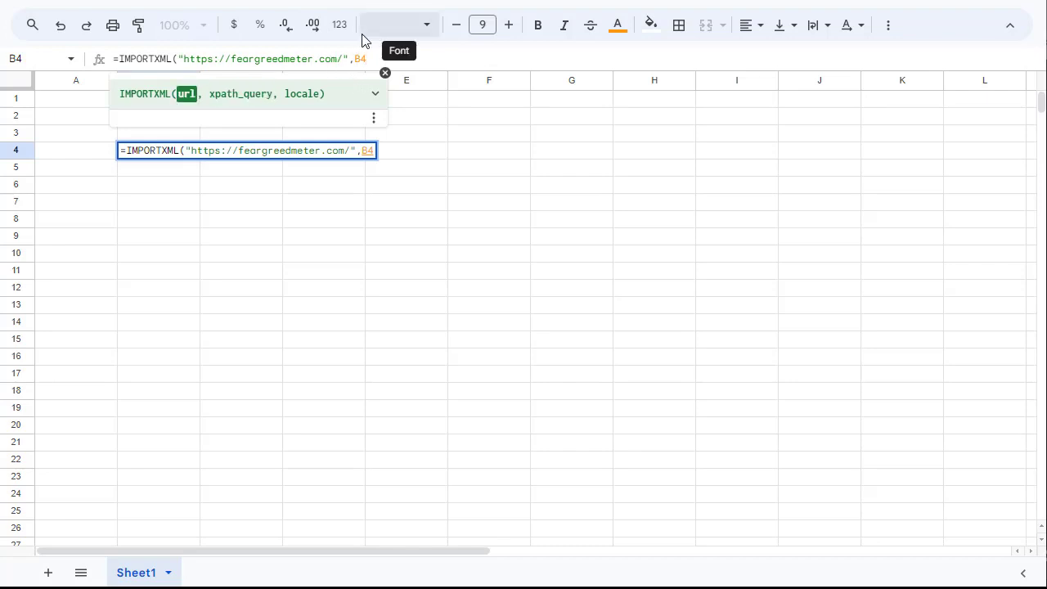
key("BackSpace")
key("BackSpace")
key("BackSpace")
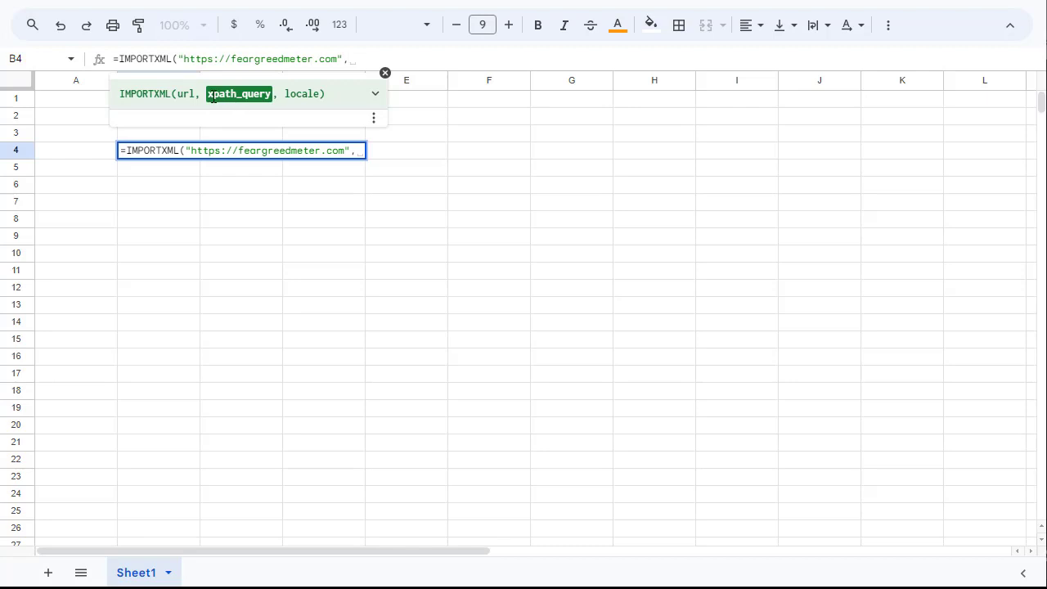
left_click(375, 93)
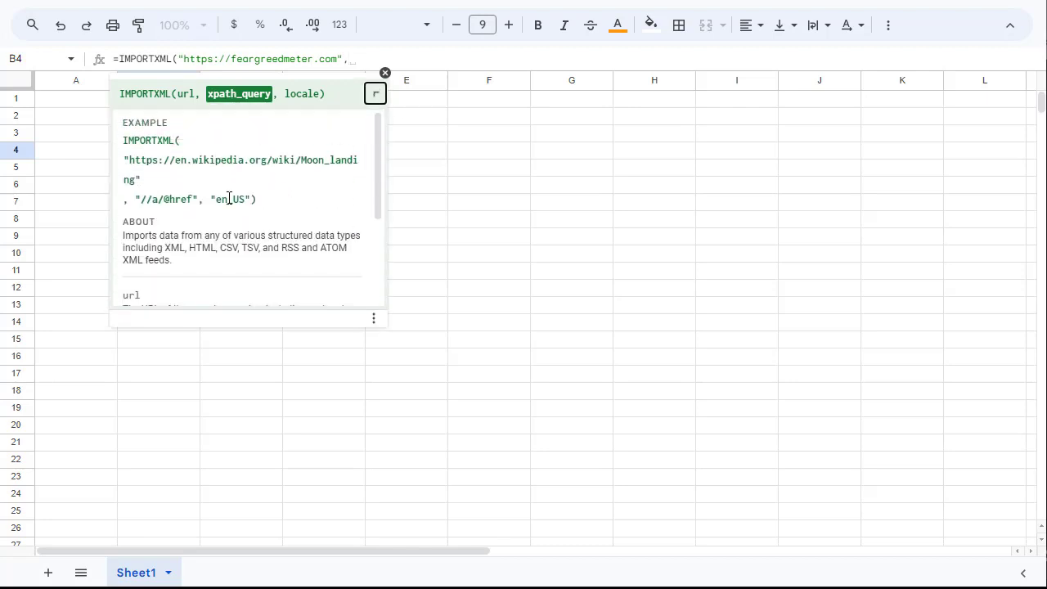
left_click_drag(136, 199, 198, 200)
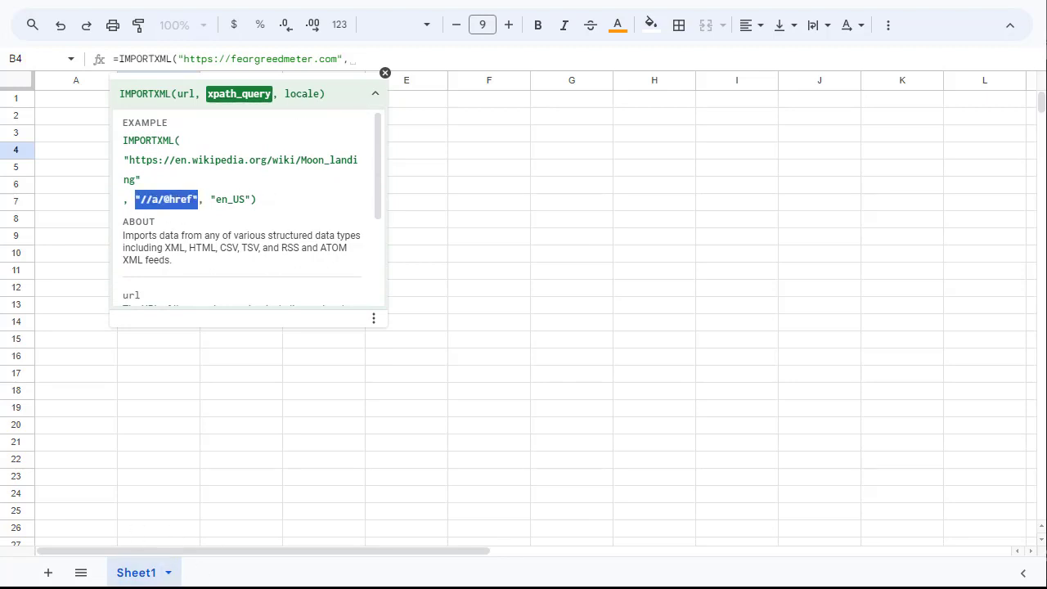
left_click(86, 585)
- Open Brave DevTools on the Fear & Greed Meter page
left_click(39, 564)
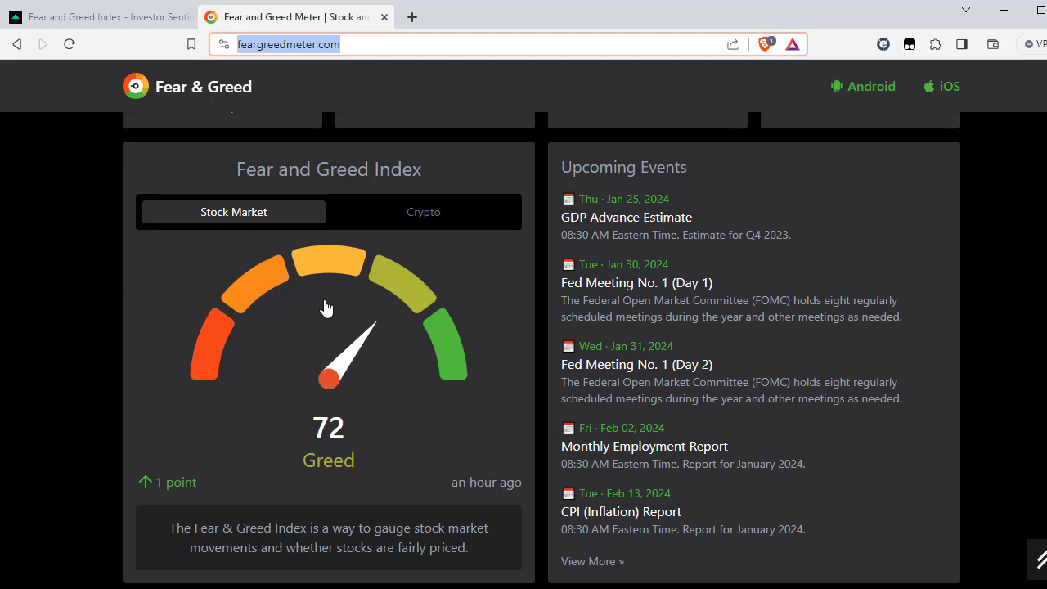
right_click(172, 267)
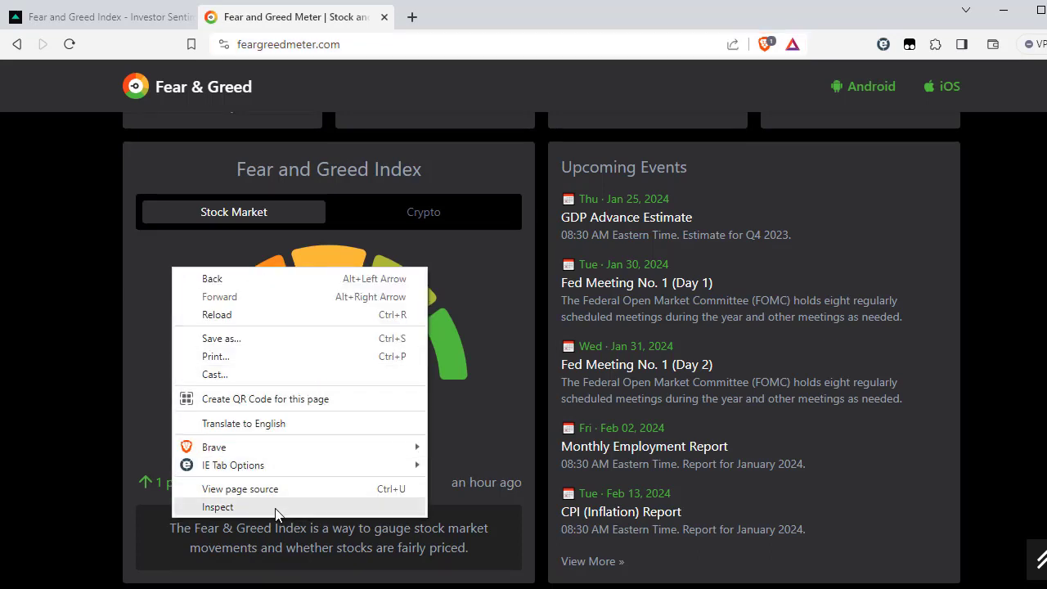
key("Escape")
key("ctrl+shift+i")
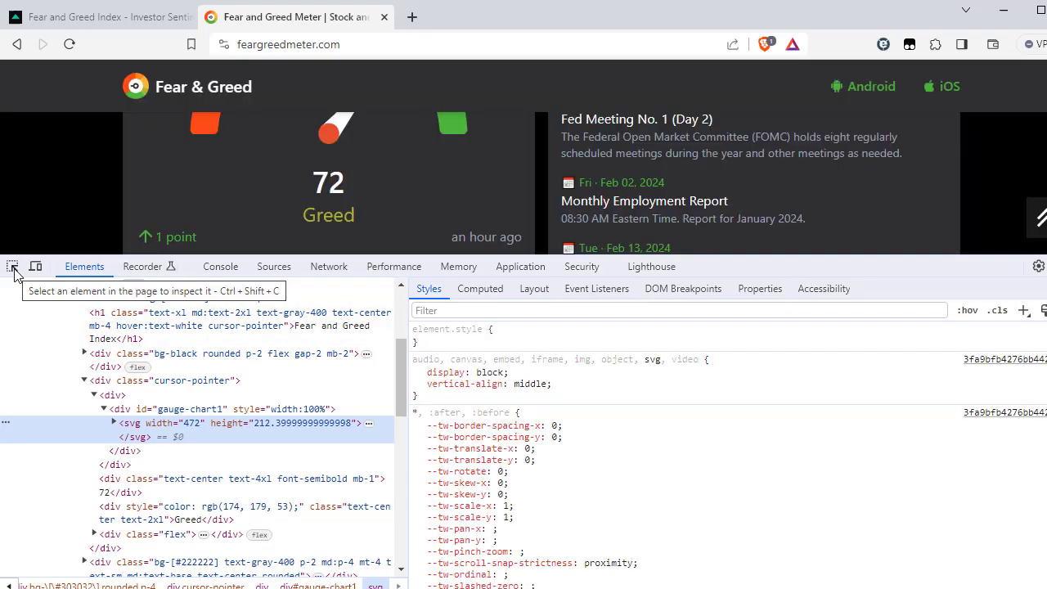
- Pick the element showing 72 and copy its XPath
left_click(13, 268)
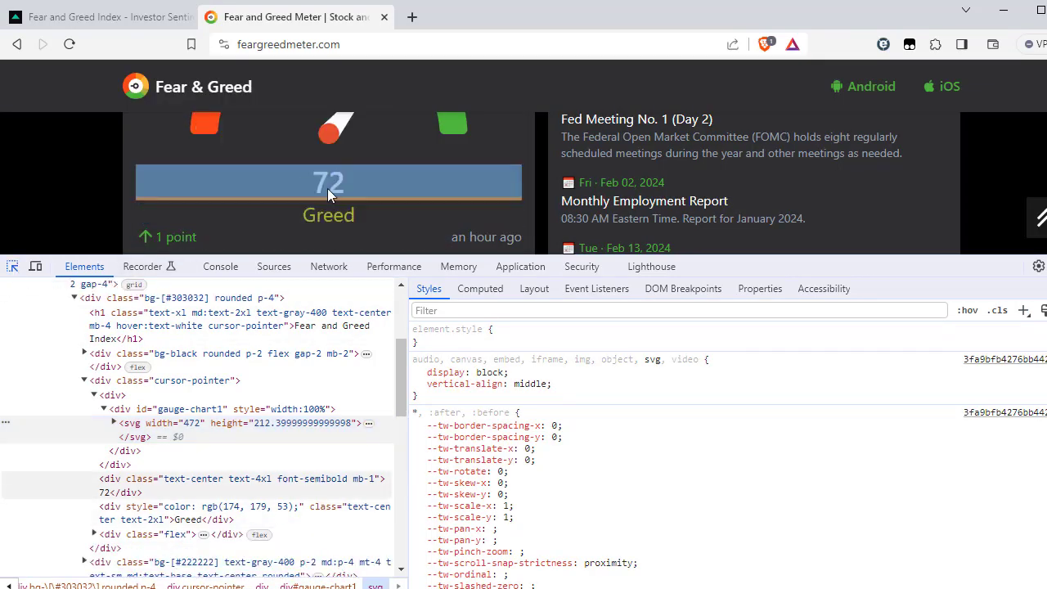
left_click(327, 188)
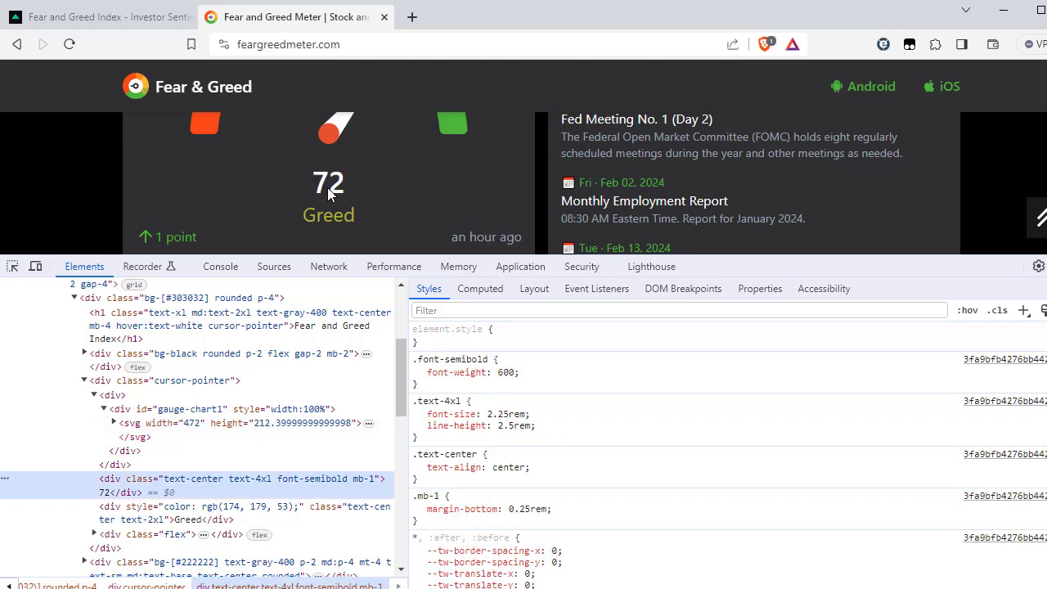
right_click(239, 486)
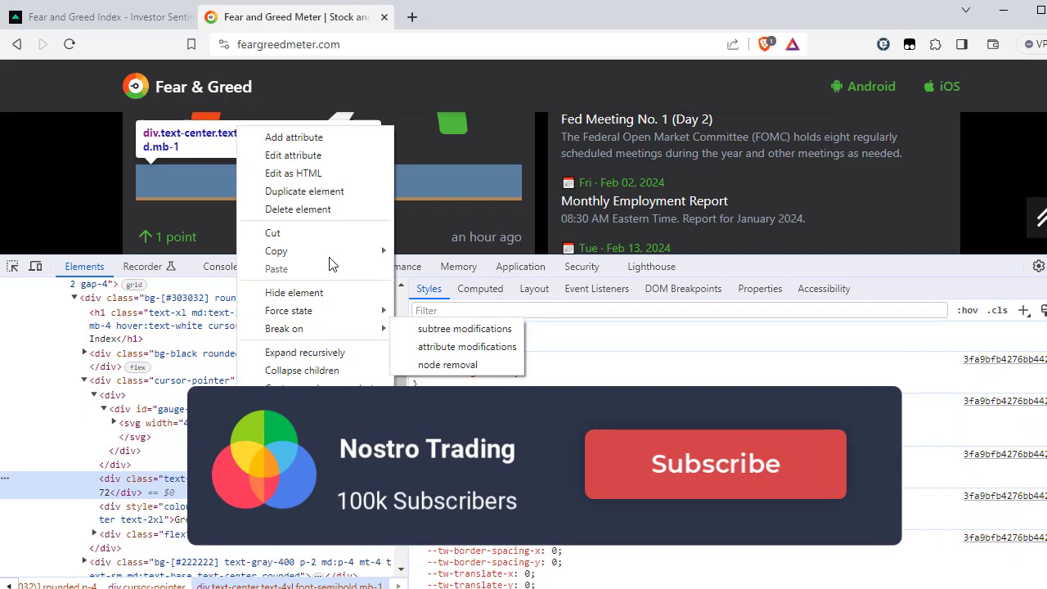
mouse_move(330, 251)
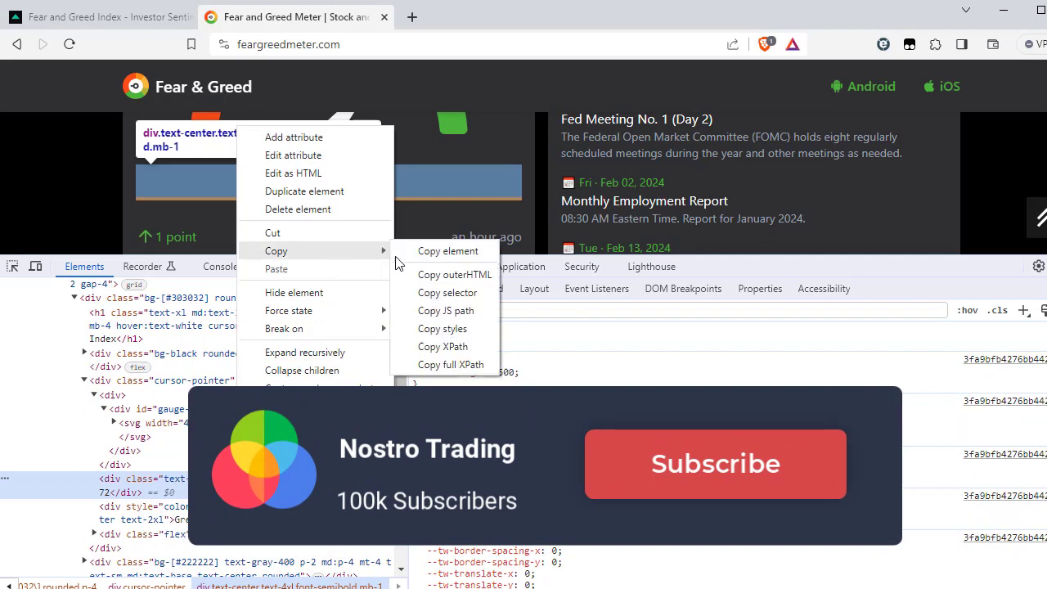
left_click(479, 350)
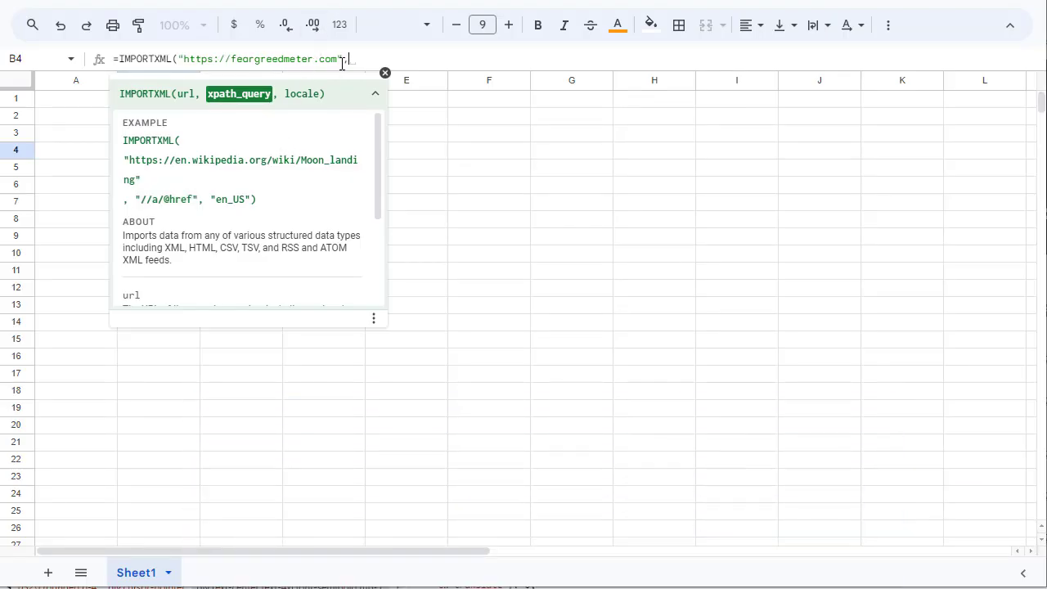
- Paste the XPath as B4's quoted query, switch its inner quotes to single quotes, and close the formula
type("\"")
key("ctrl+v")
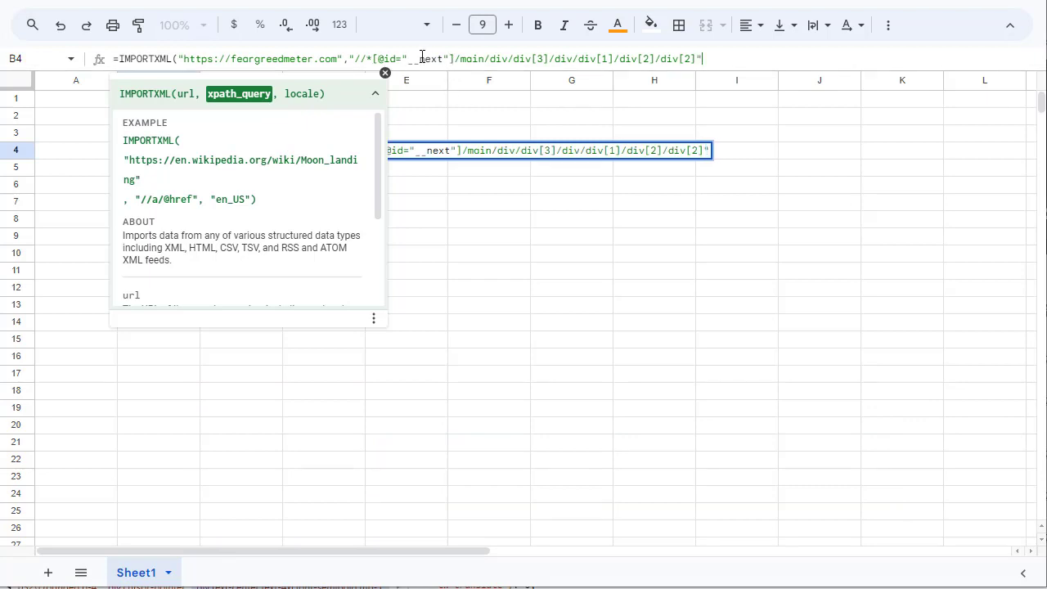
left_click_drag(407, 59, 400, 58)
type("'")
key("BackSpace")
type("'")
key("BackSpace")
type(")")
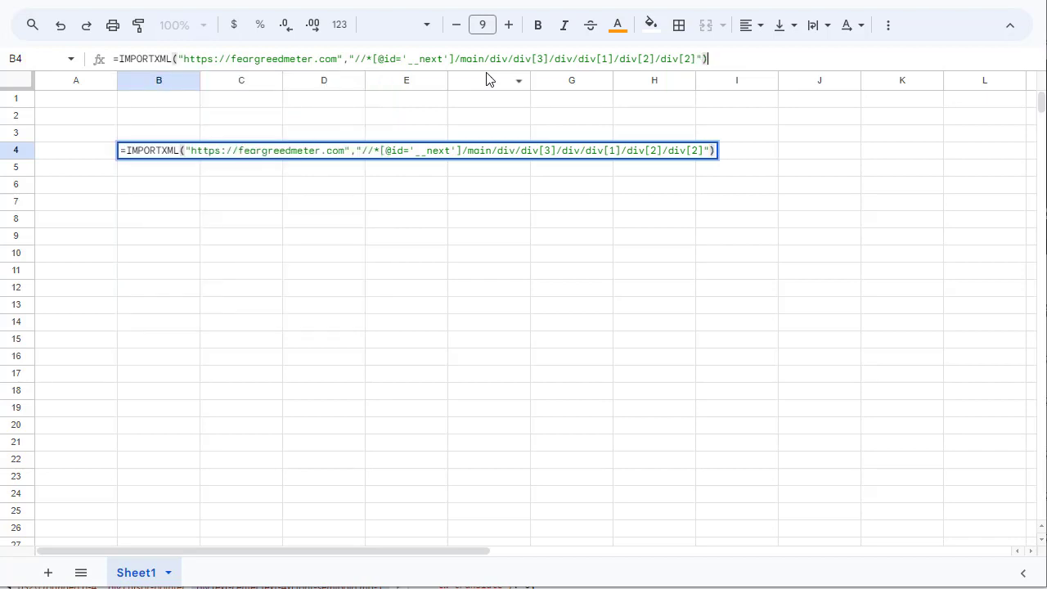
key("Return")
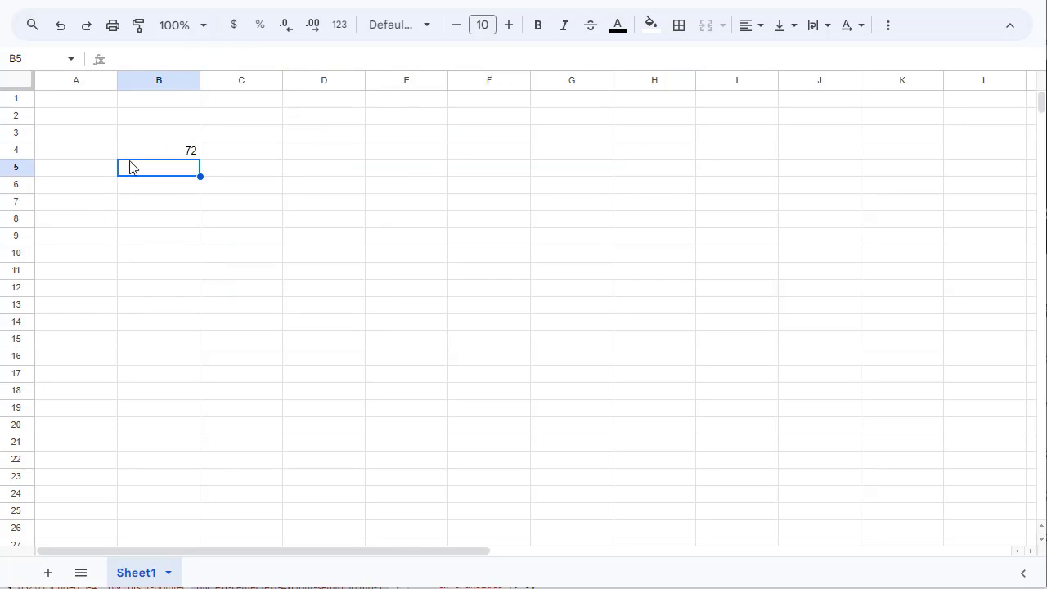
- Enter the label 'Fear and Greed Index' in B3, correcting the typo
left_click(125, 152)
left_click(134, 136)
type("Fe")
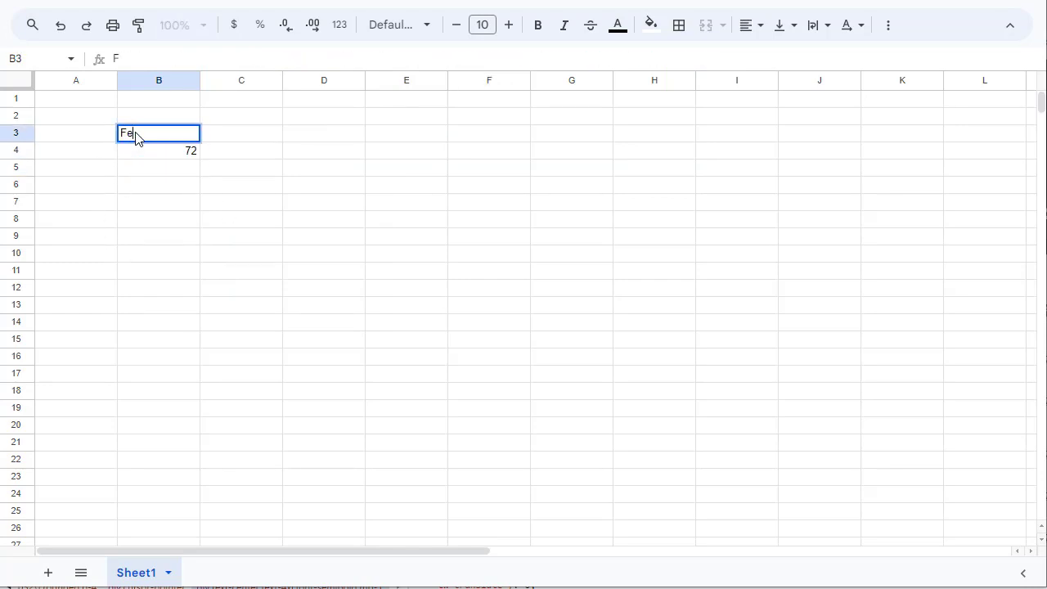
type("rr and G")
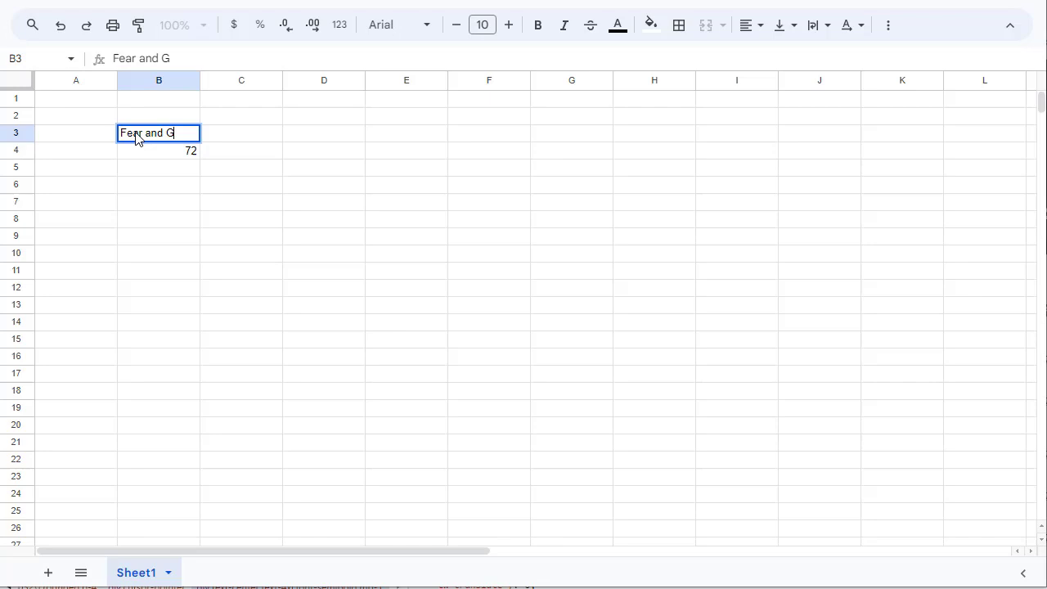
type("reed Inde")
key("Return")
left_click(136, 139)
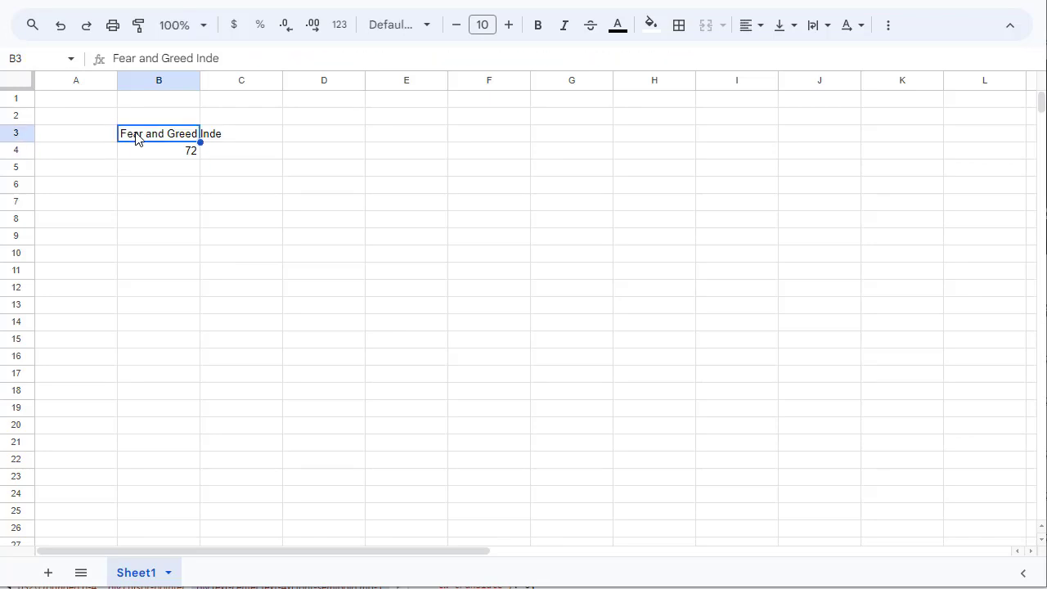
double_click(137, 139)
type("x")
key("Return")
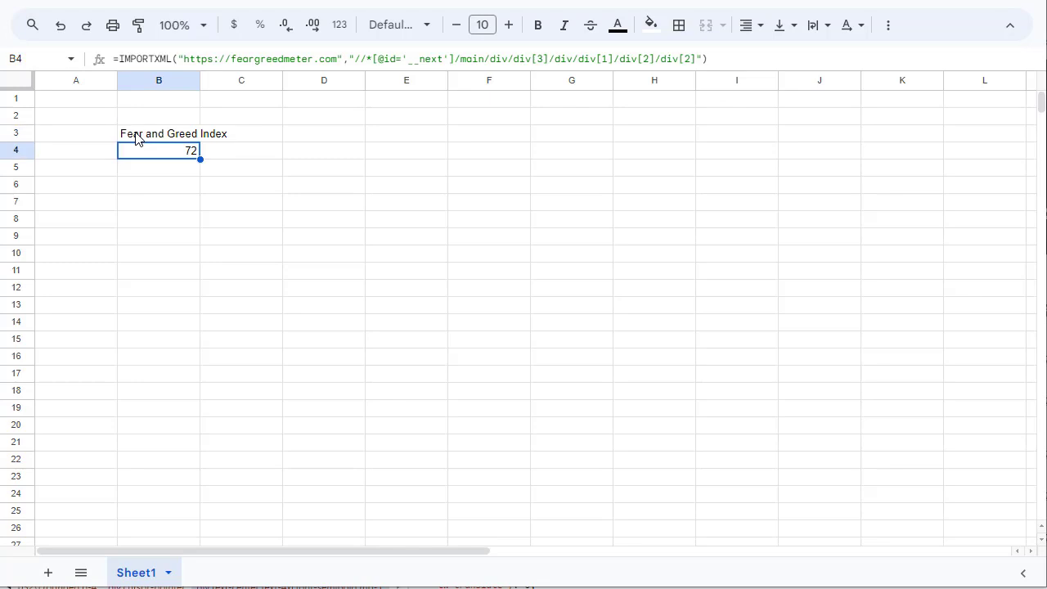
- Center the value 72 in B4 and widen column B to fit the label
left_click(748, 30)
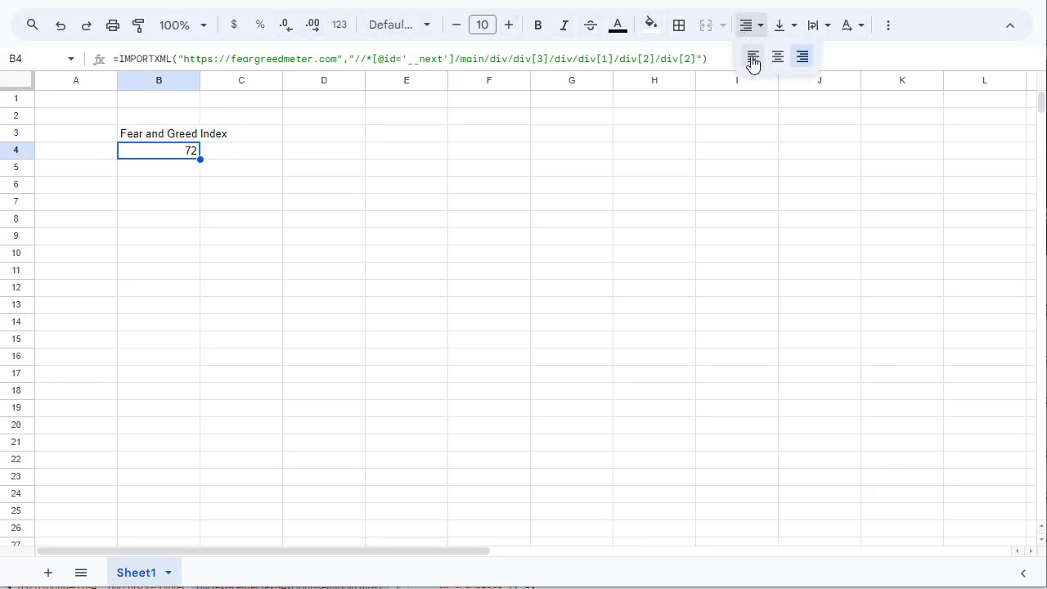
left_click(777, 58)
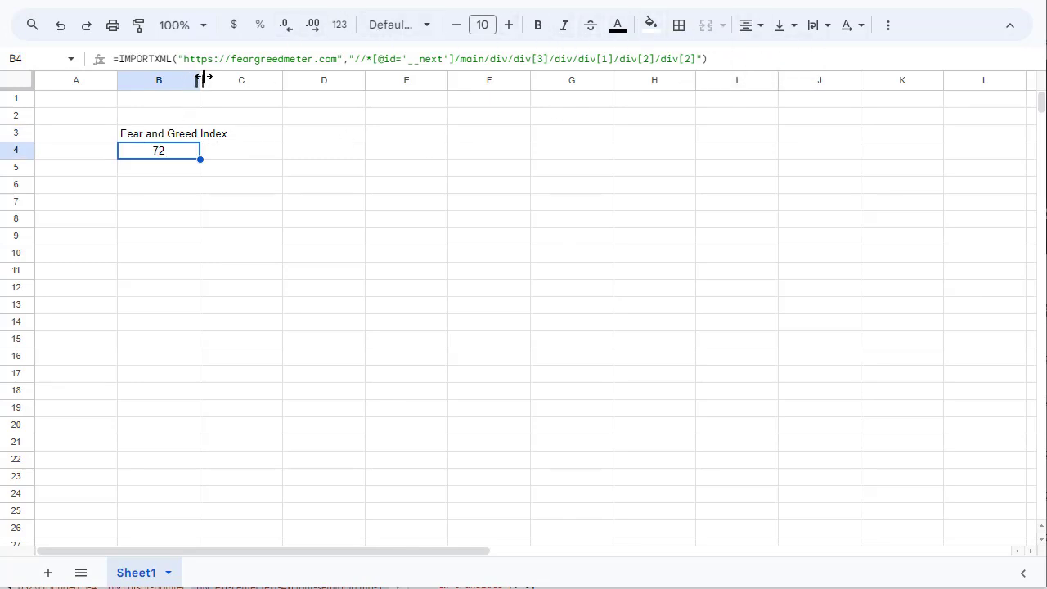
left_click_drag(203, 77, 230, 131)
left_click(176, 172)
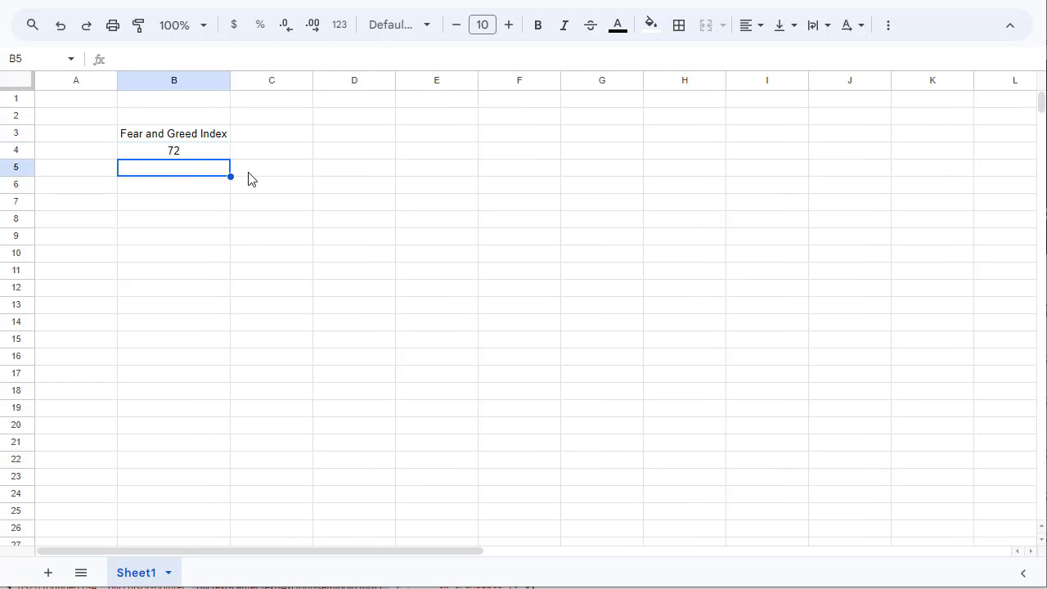